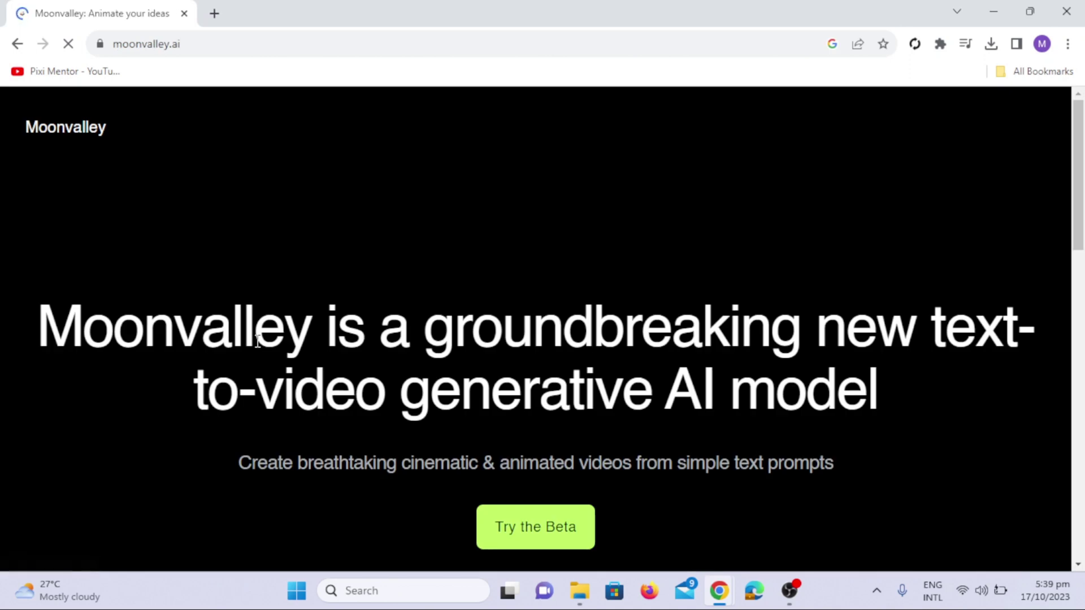
scroll(865, 459, down, 2)
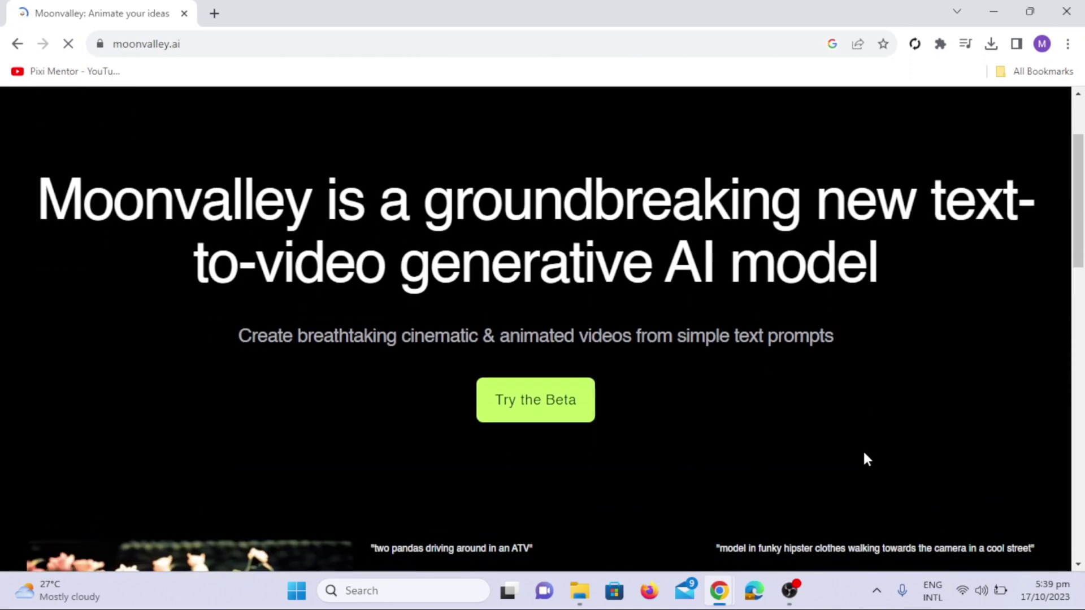
scroll(864, 459, down, 1)
scroll(1021, 440, down, 1)
scroll(1019, 447, down, 1)
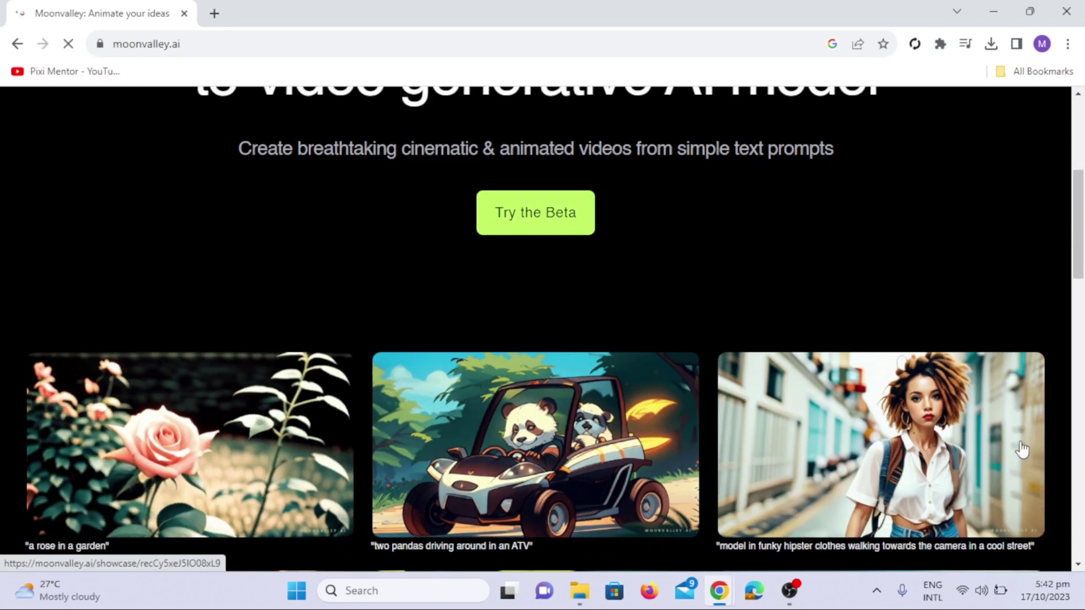
scroll(1020, 447, down, 1)
scroll(1022, 450, down, 1)
scroll(1022, 450, down, 1)
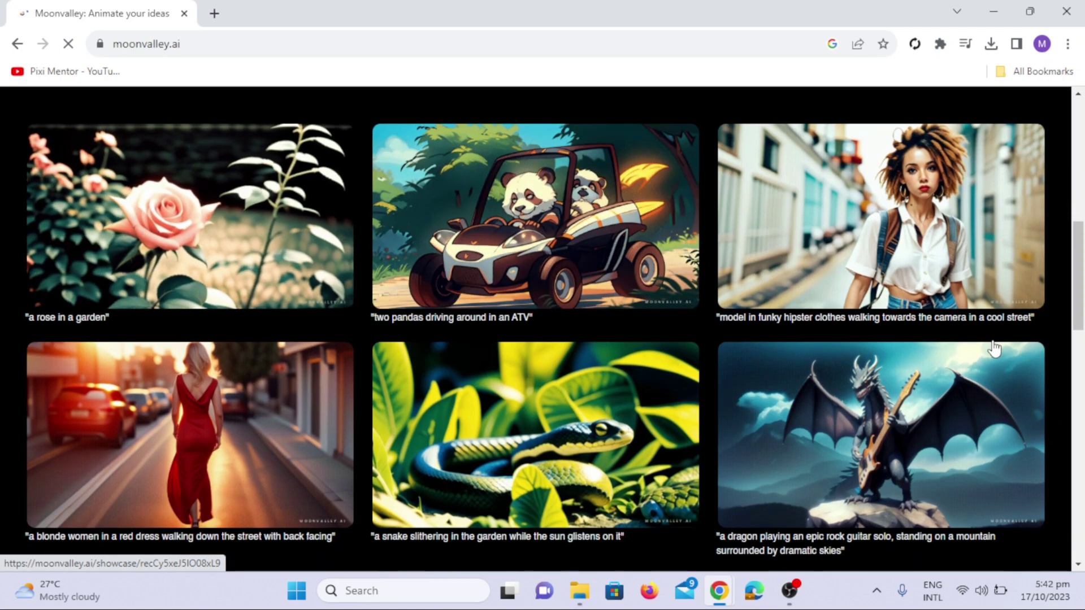
scroll(520, 481, up, 5)
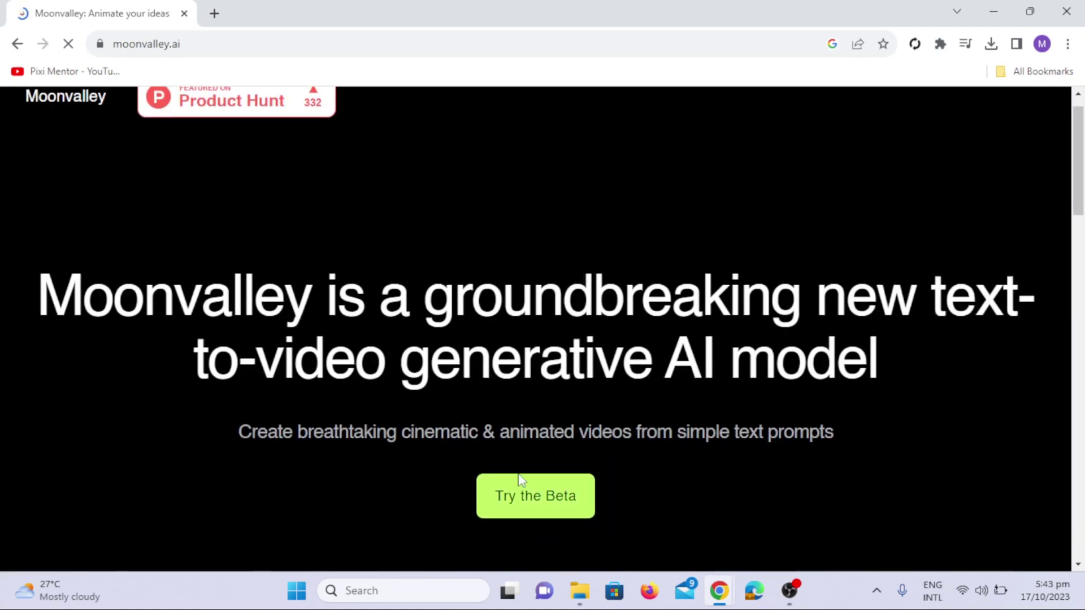
Open the Moonvalley beta Discord invite and accept joining the moonvalley server.
click(536, 510)
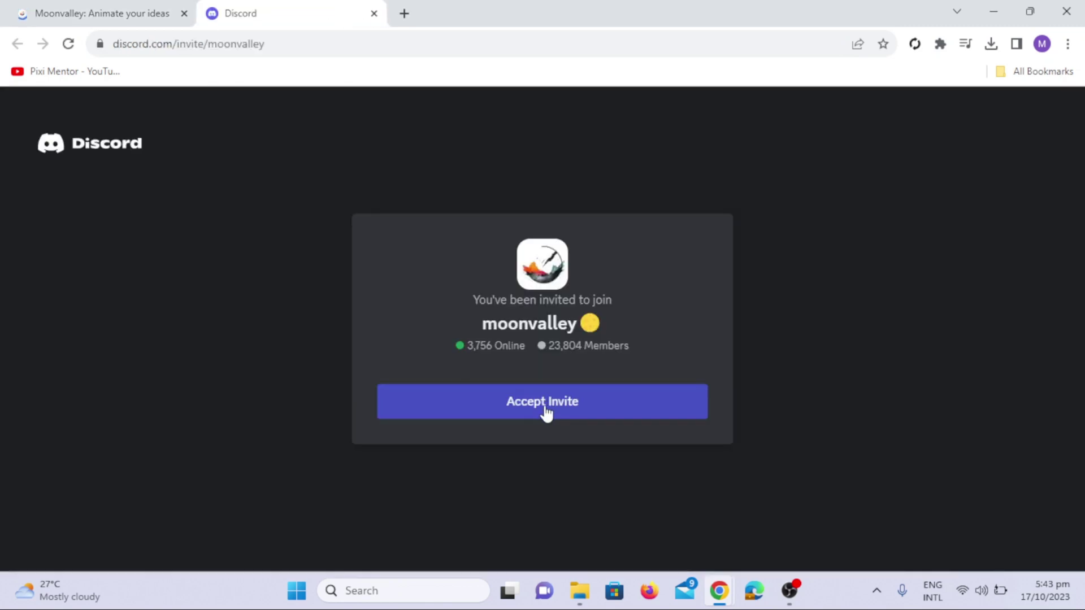
click(547, 411)
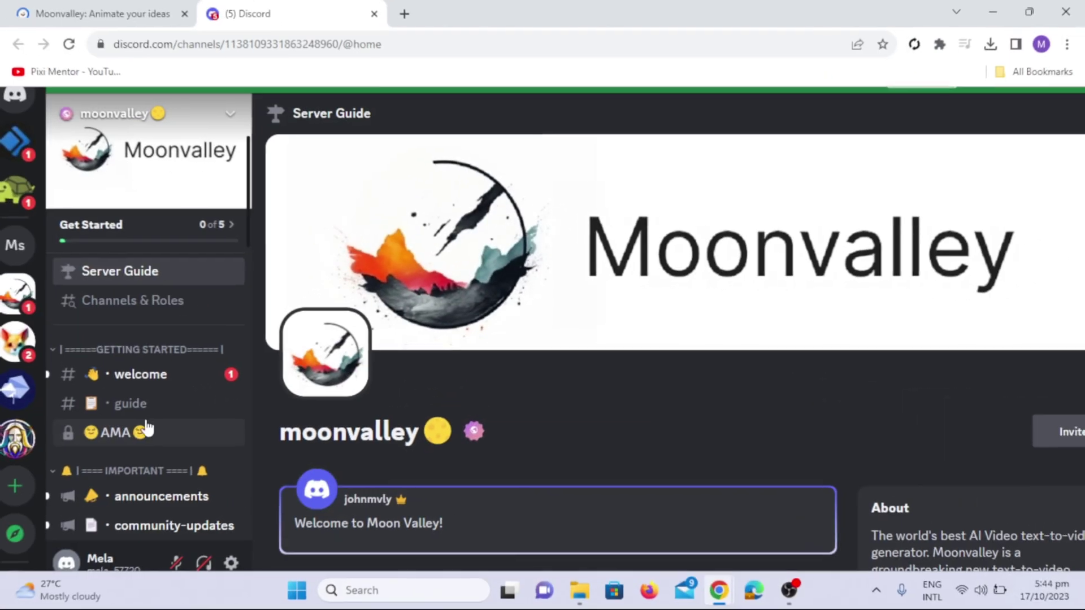
scroll(169, 417, down, 2)
scroll(170, 416, down, 2)
scroll(170, 416, down, 2)
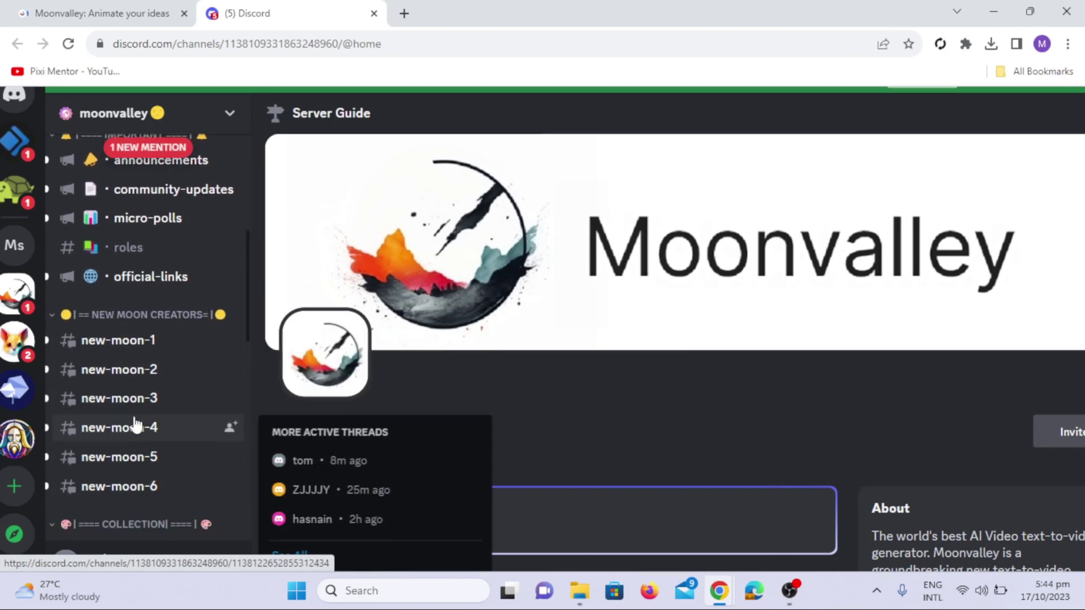
In new-moon-5, draft a /create of a headphoned girl reading on a train, Realism, Long.
mouse_move(119, 428)
click(140, 459)
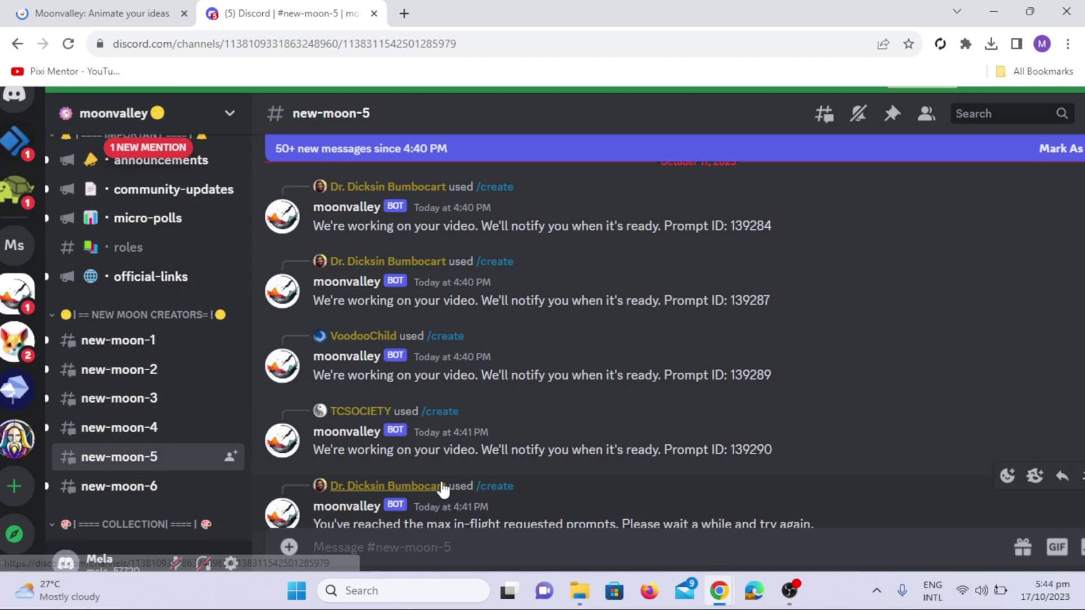
click(382, 547)
text(/)
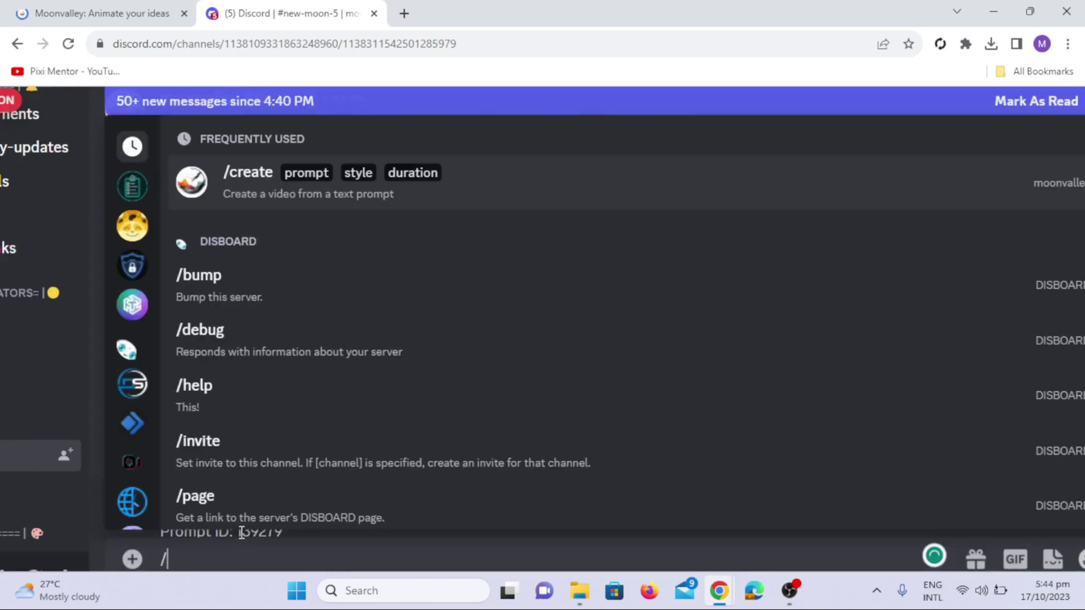
click(251, 179)
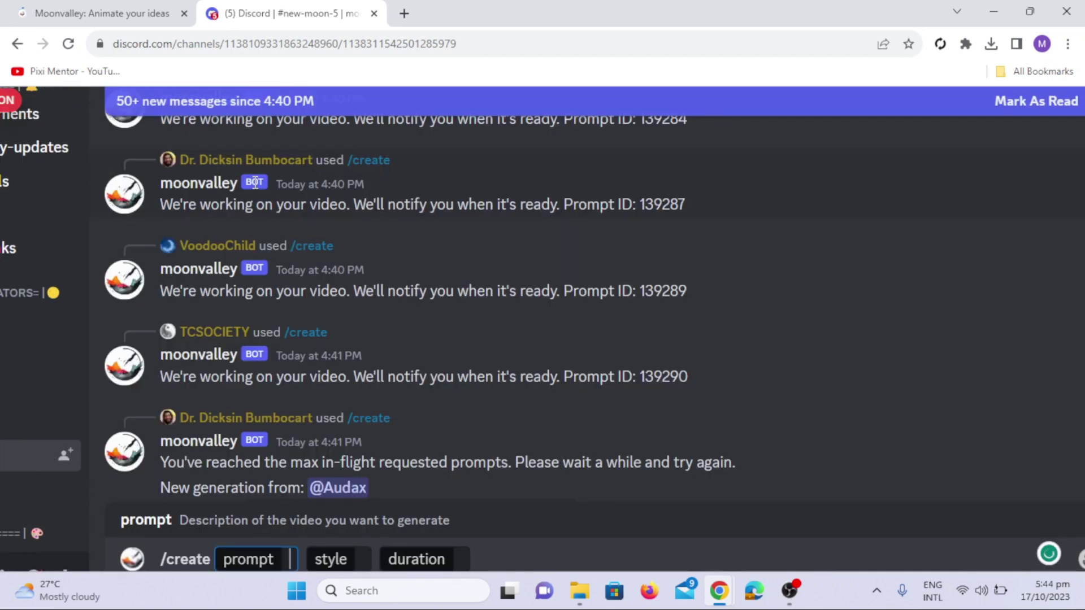
text(a young girl)
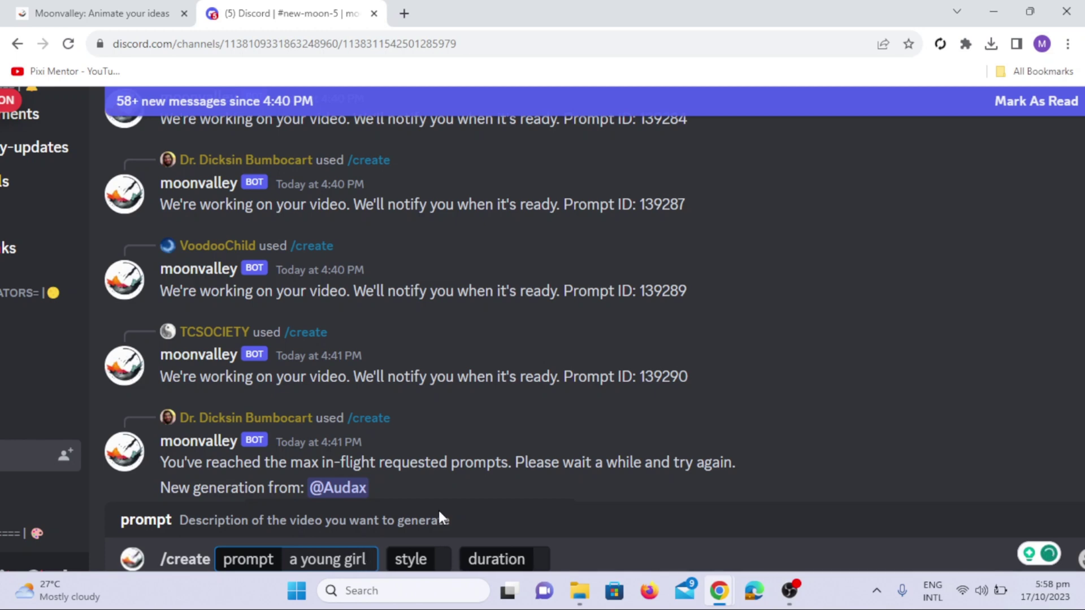
text( waering headphon)
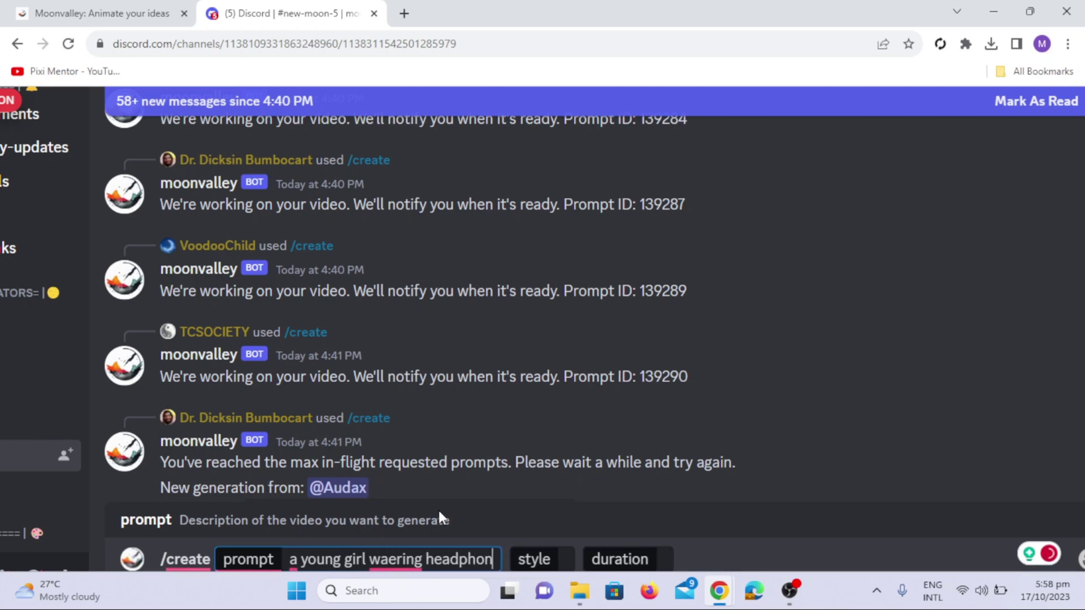
text(es, )
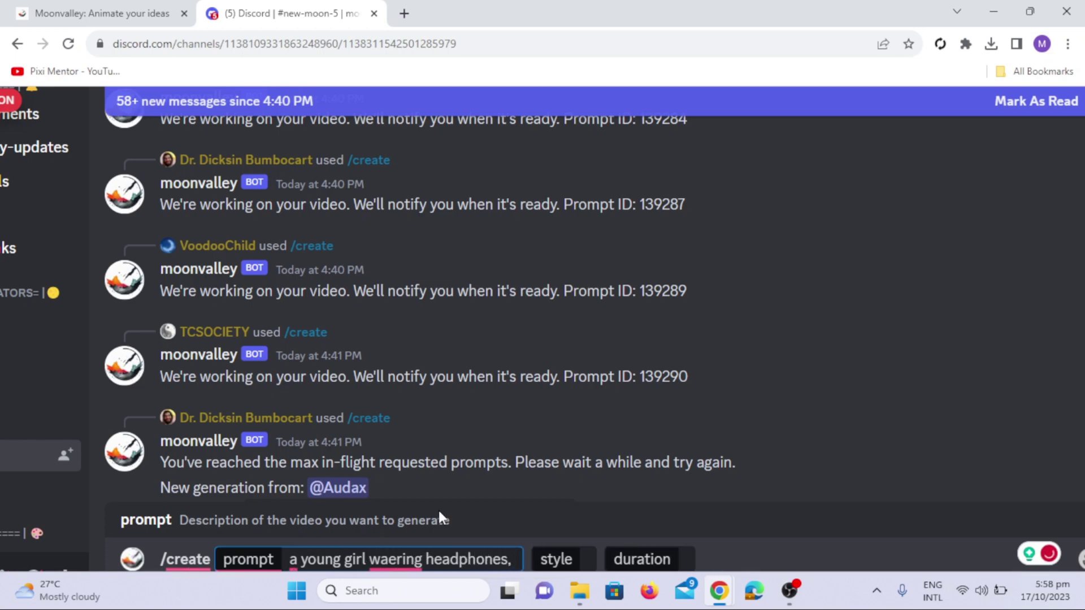
text(reading a book, sitting on train,)
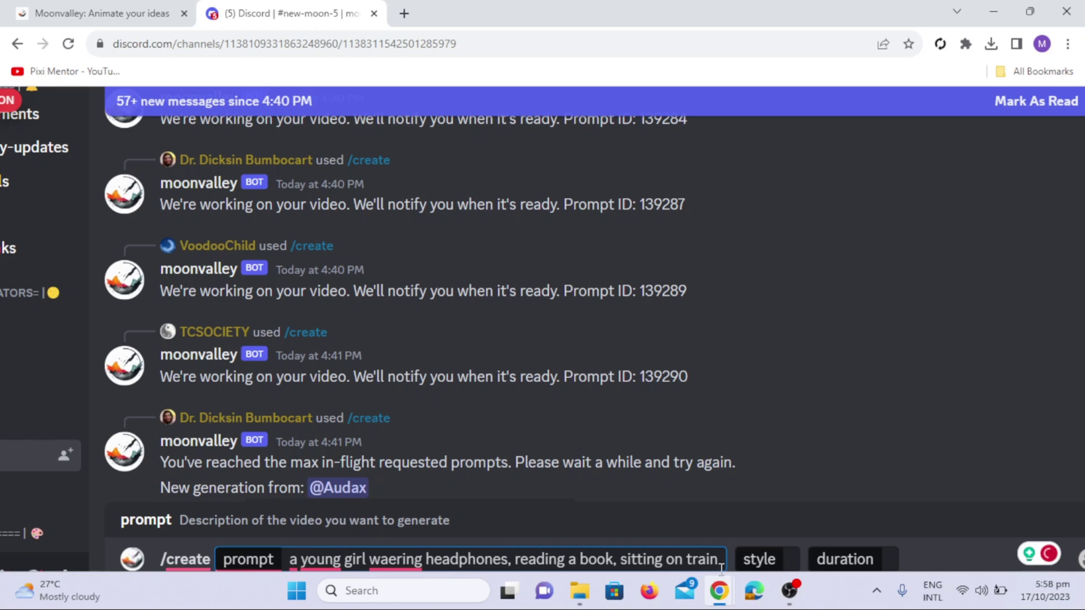
key(Tab)
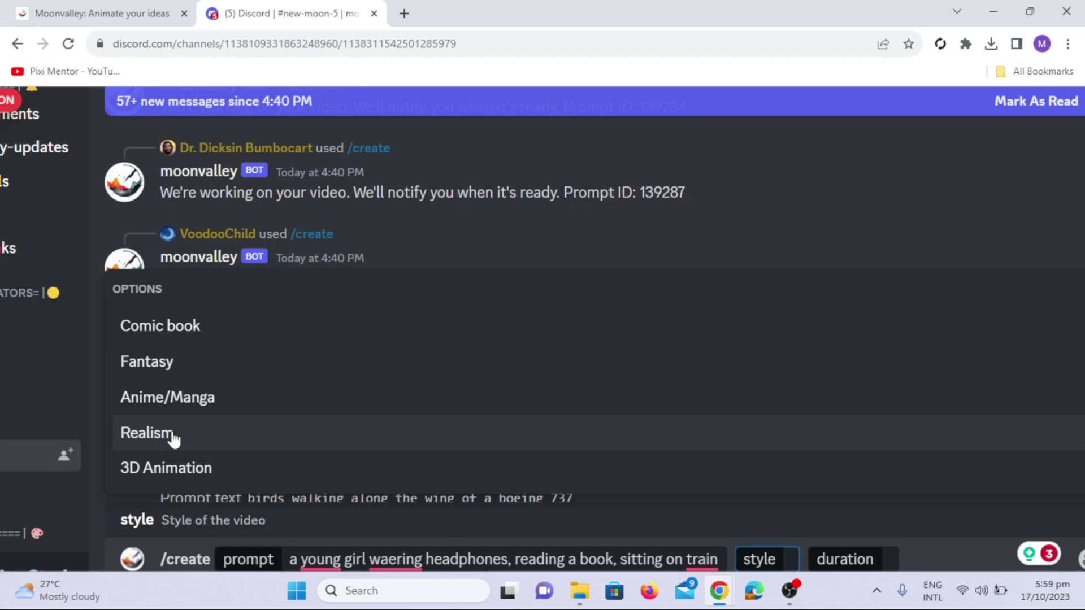
click(174, 438)
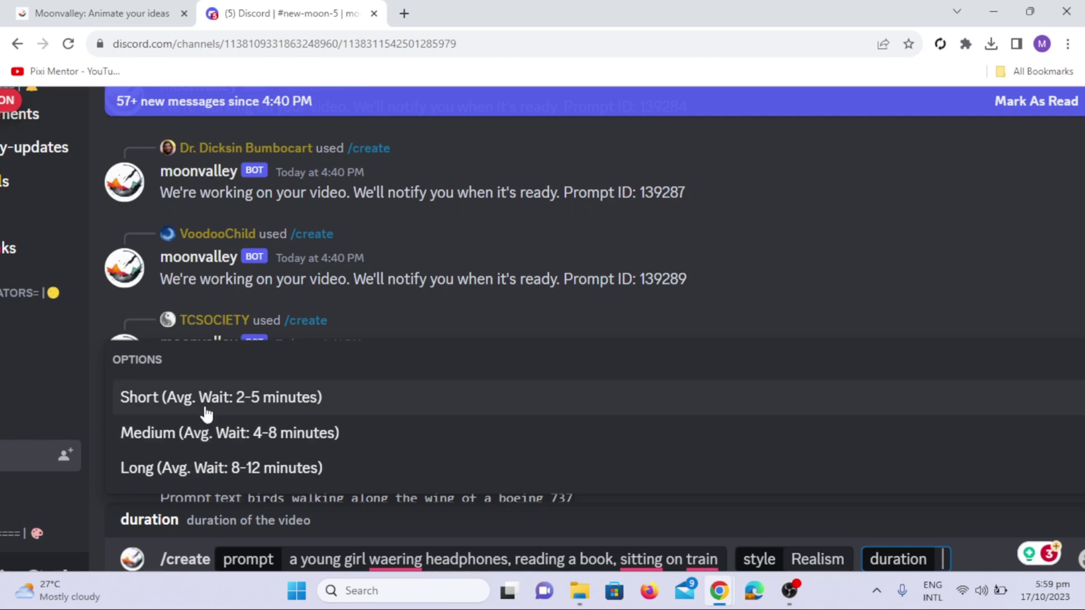
click(206, 469)
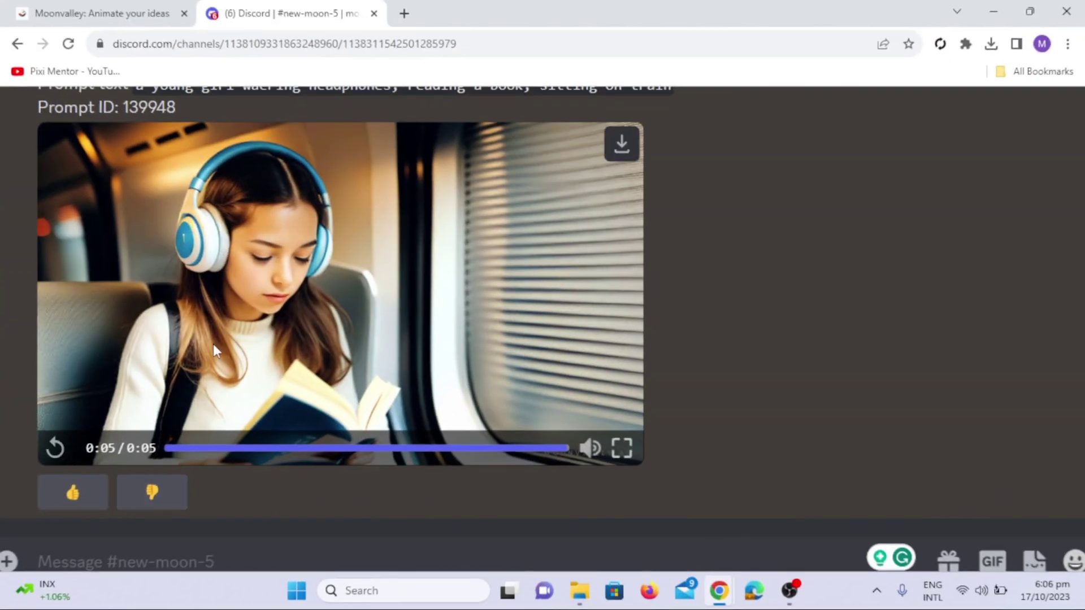
Replay the generated girl-on-a-train video twice.
click(57, 449)
click(56, 449)
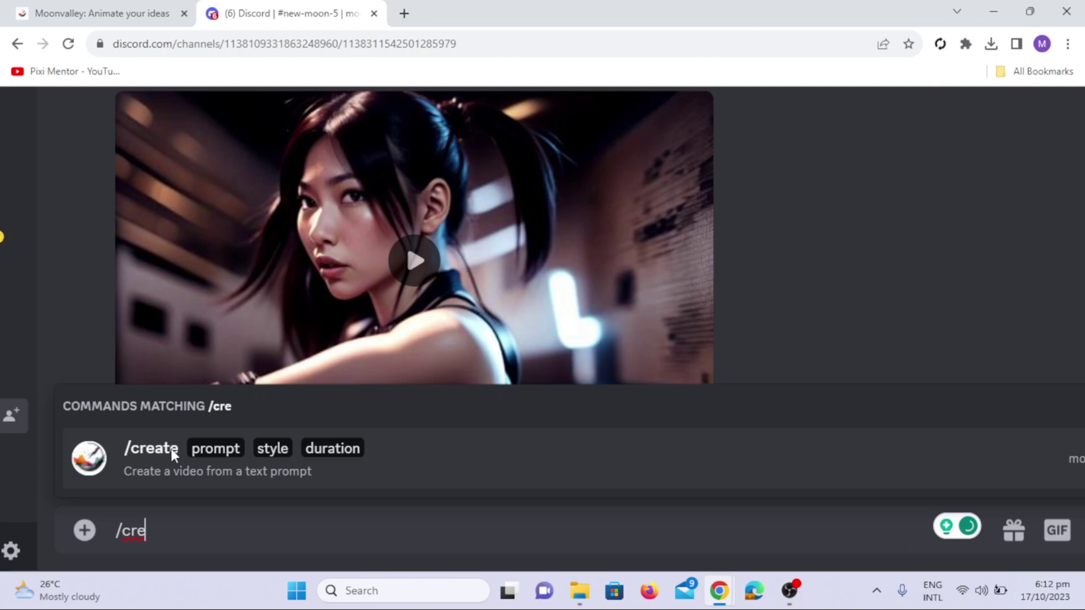
Send the Anime/Manga sunset beach /create with Long duration, fixing 'bach' to 'beach', then play it.
click(171, 449)
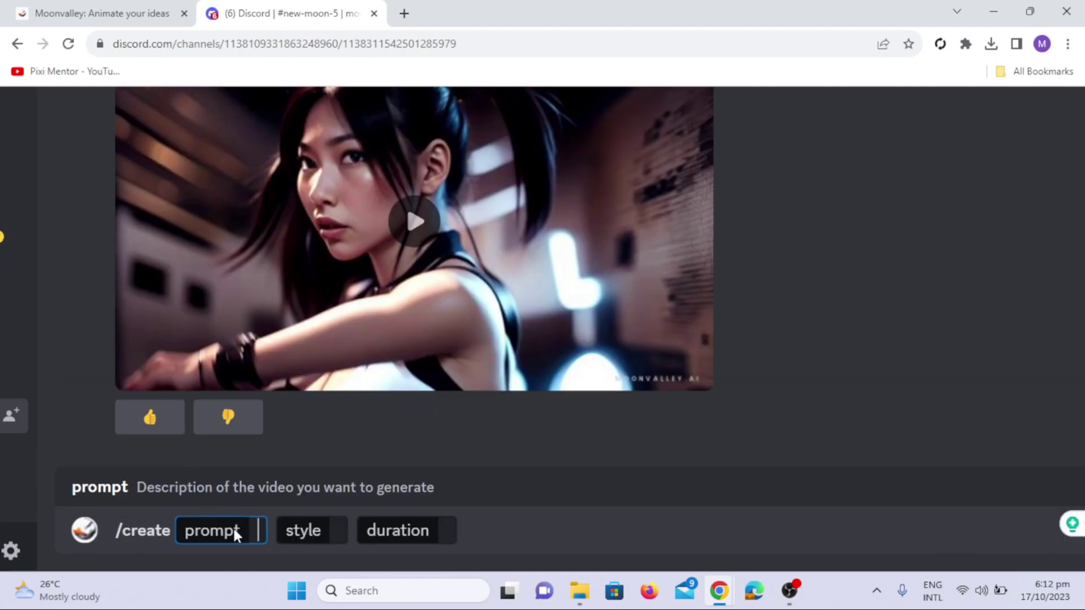
text(an anime girl)
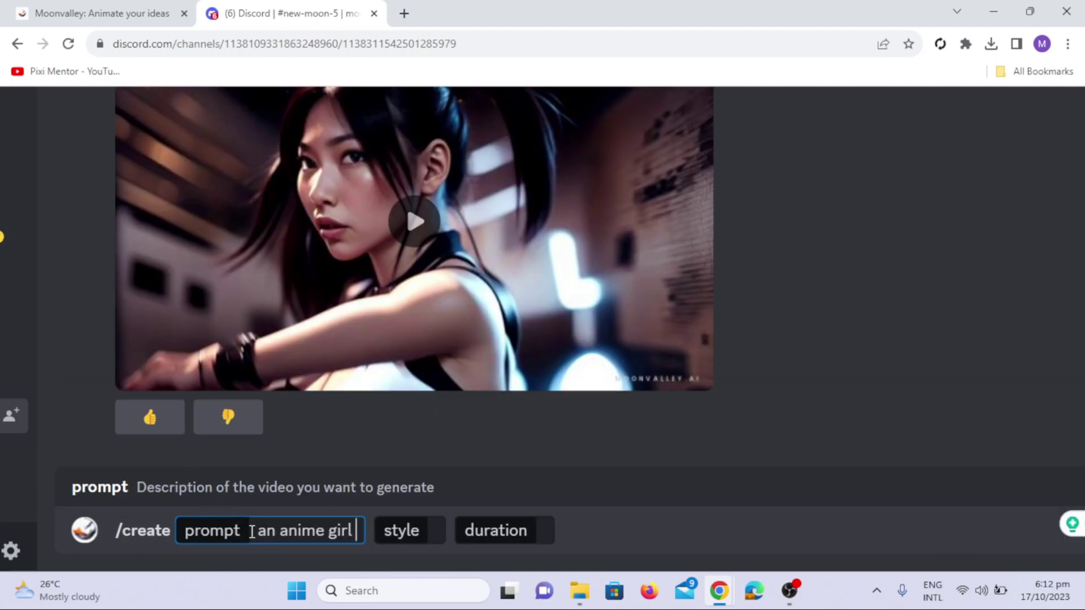
text( enjoying a serene sunse)
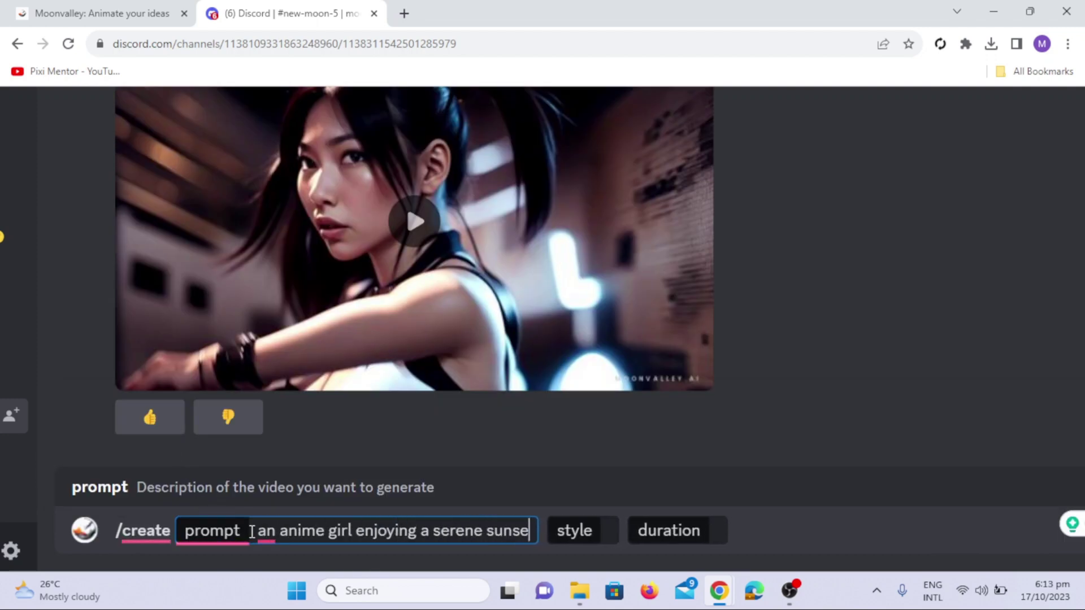
text(t on a tranquil )
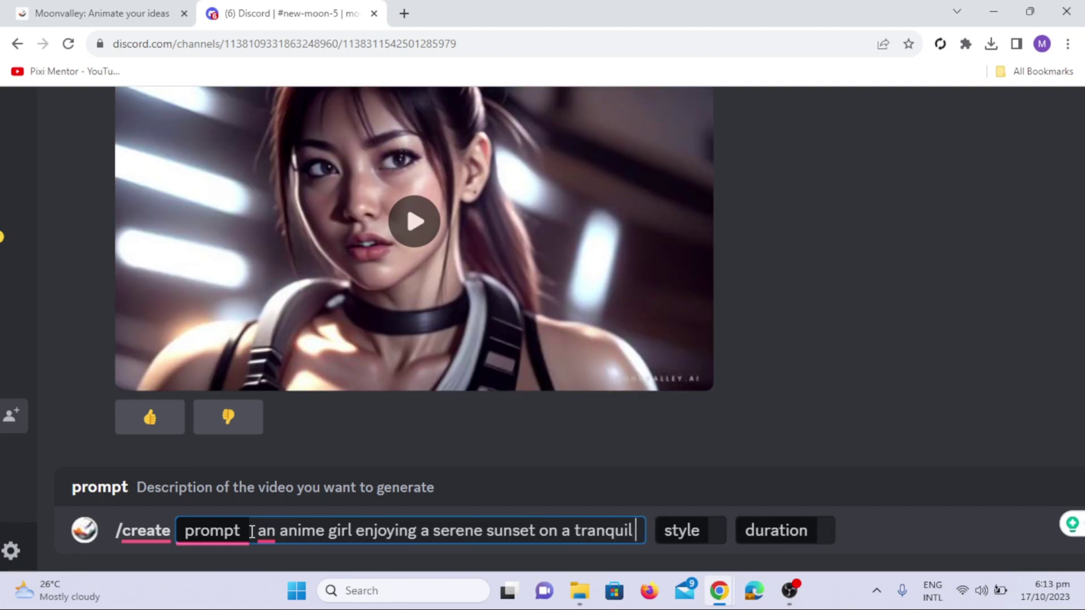
text(bach)
key(Tab)
click(145, 351)
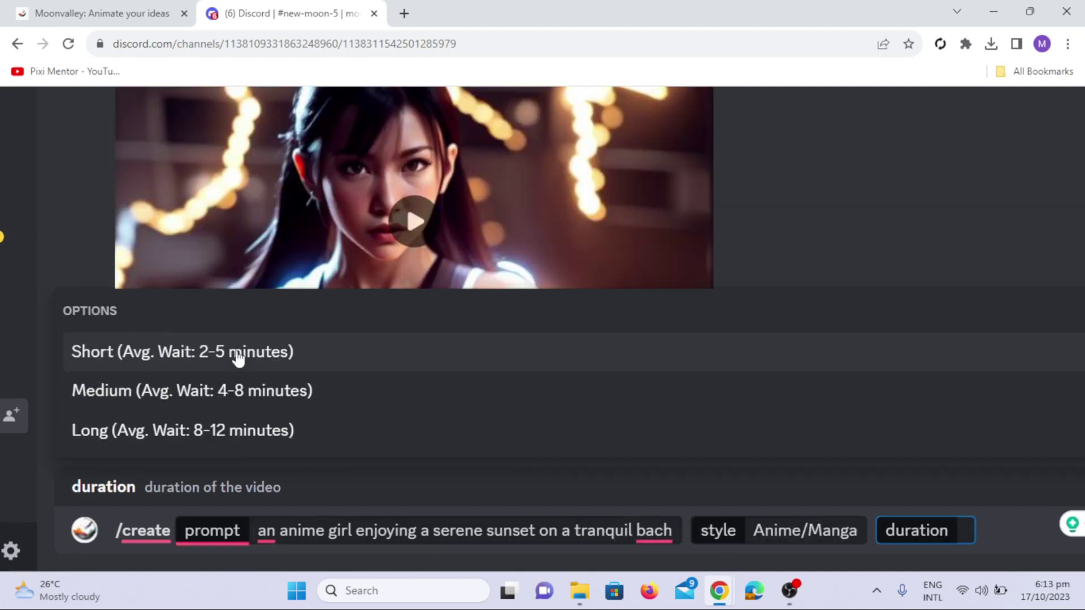
click(162, 432)
click(663, 387)
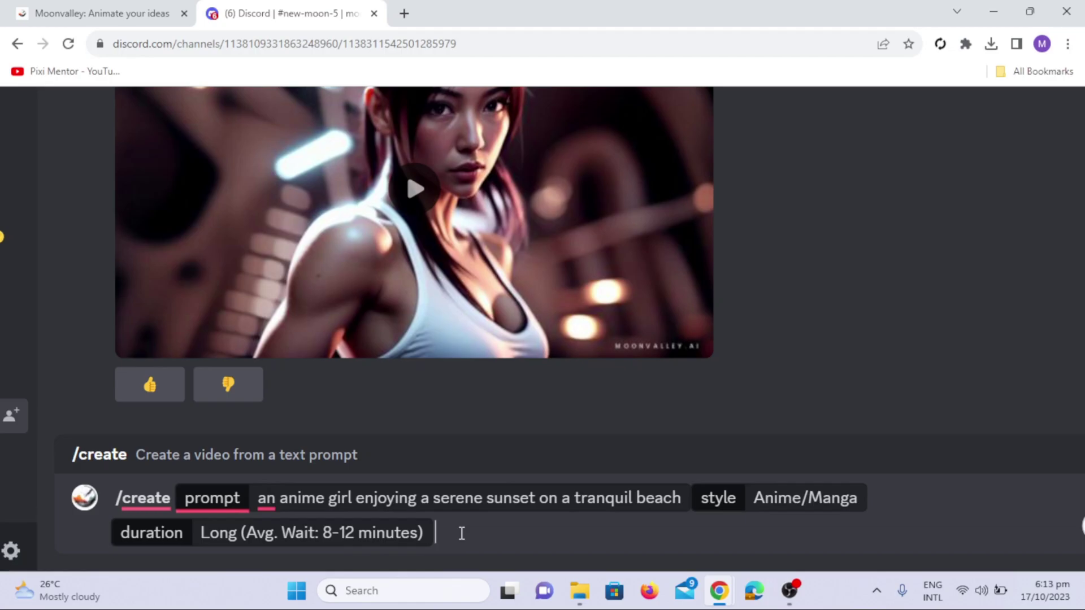
key(Return)
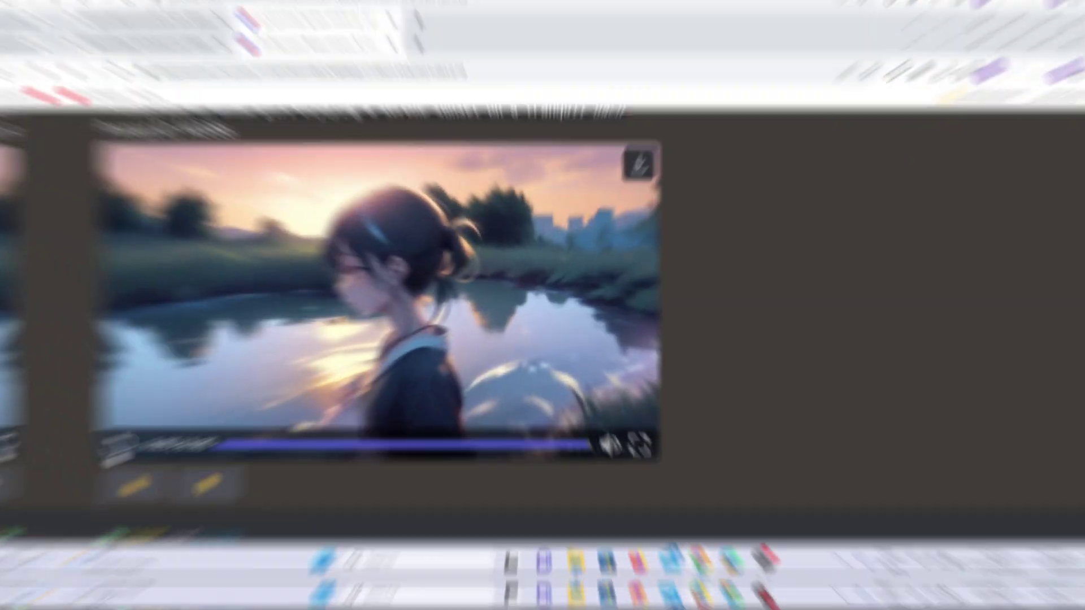
click(67, 462)
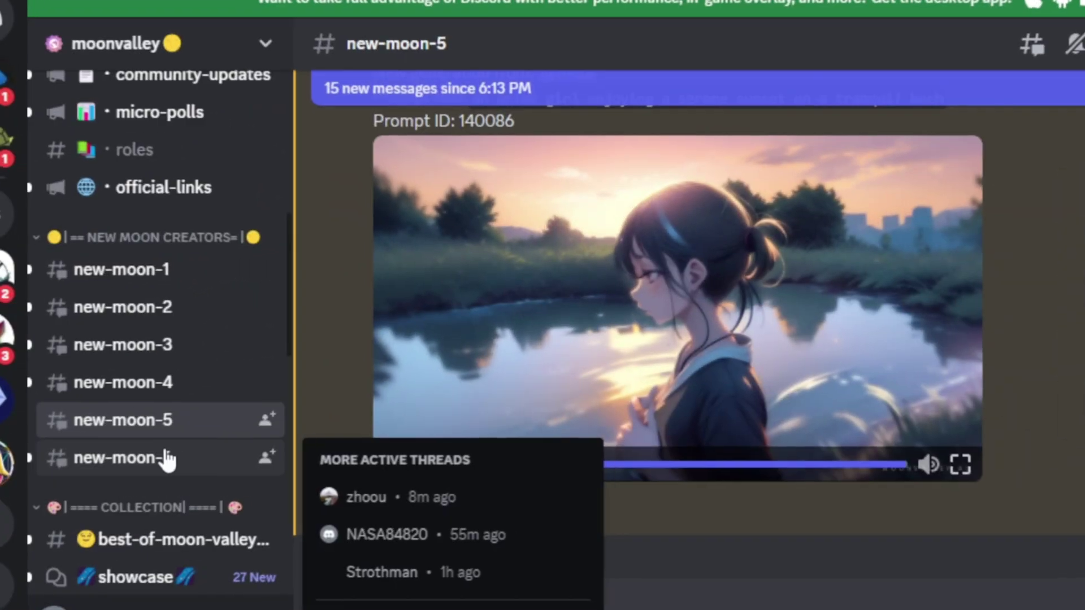
scroll(167, 459, down, 2)
scroll(167, 459, down, 2)
scroll(168, 459, down, 1)
scroll(167, 459, down, 2)
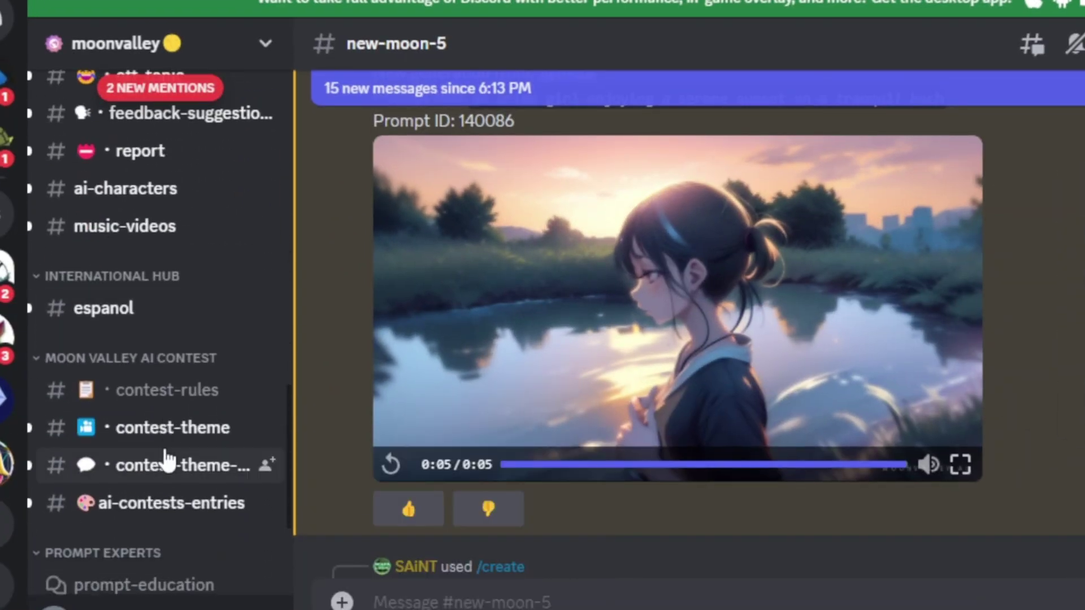
scroll(167, 458, down, 3)
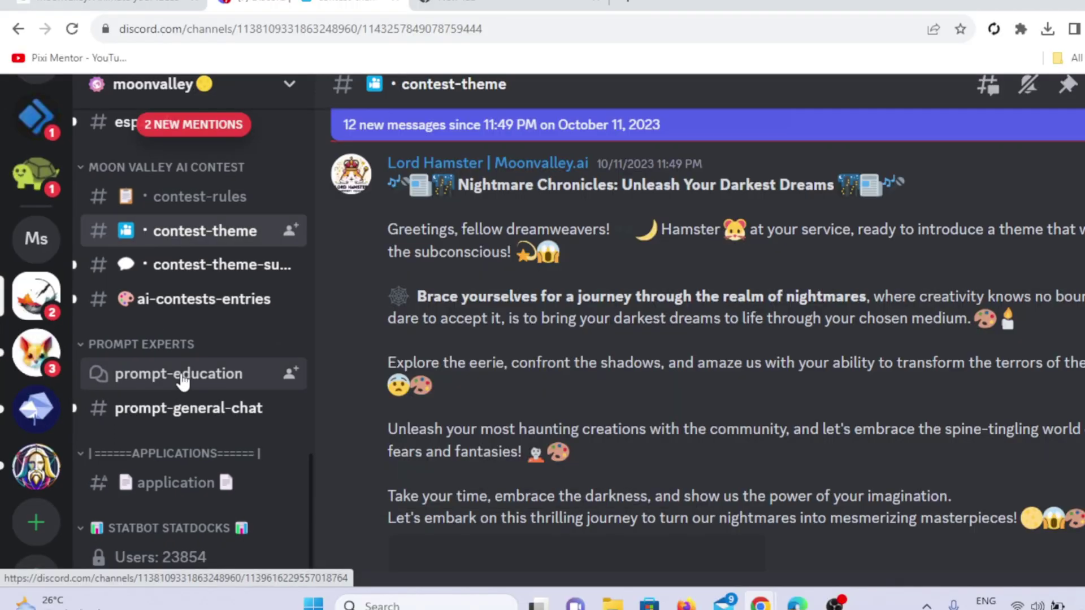
Copy 'Aerial Shot / Helicopter Shot' from prompt-education's camera movements list, then return to new-moon-5.
click(182, 382)
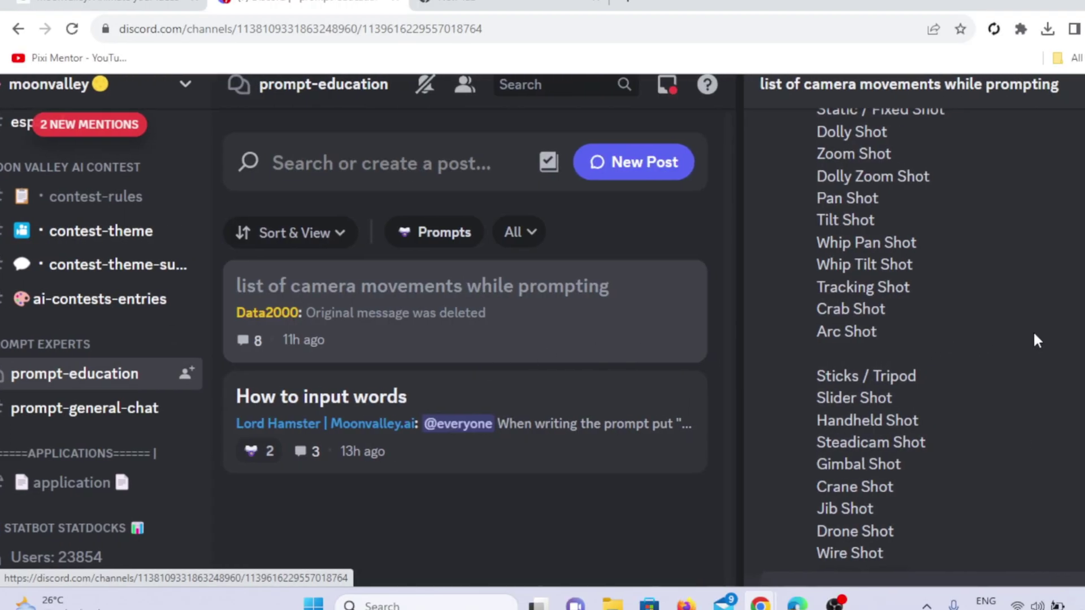
scroll(1035, 340, up, 2)
scroll(1035, 340, up, 1)
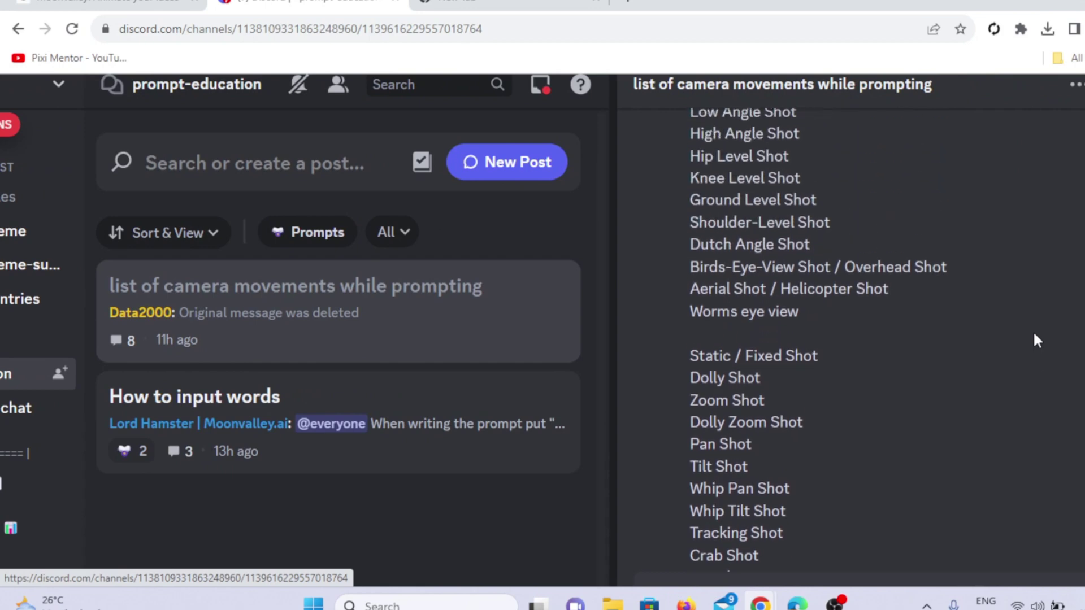
scroll(1035, 340, up, 1)
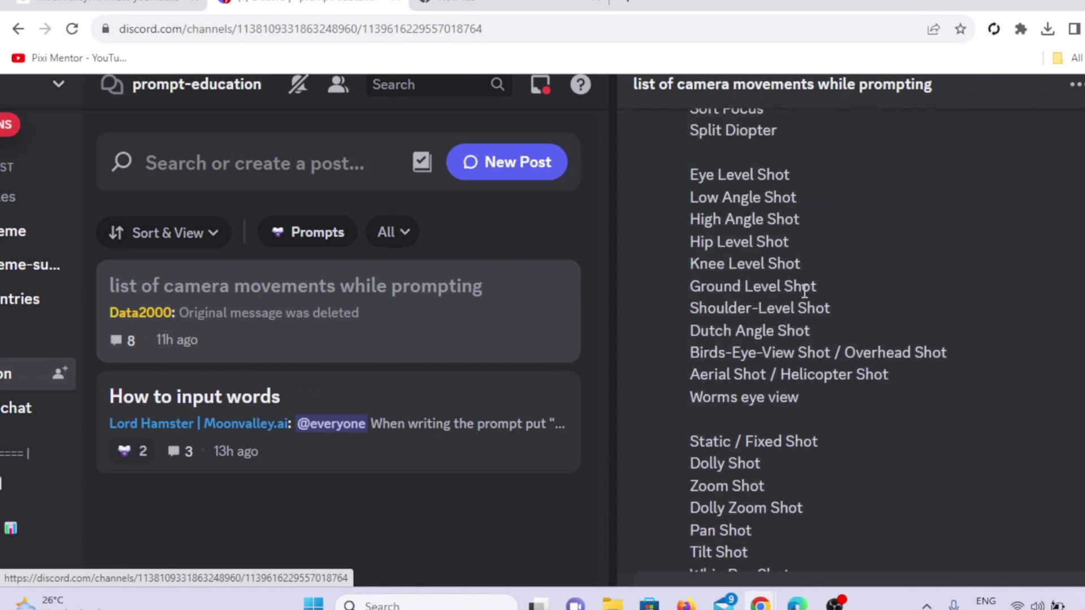
scroll(950, 461, down, 1)
scroll(949, 463, up, 1)
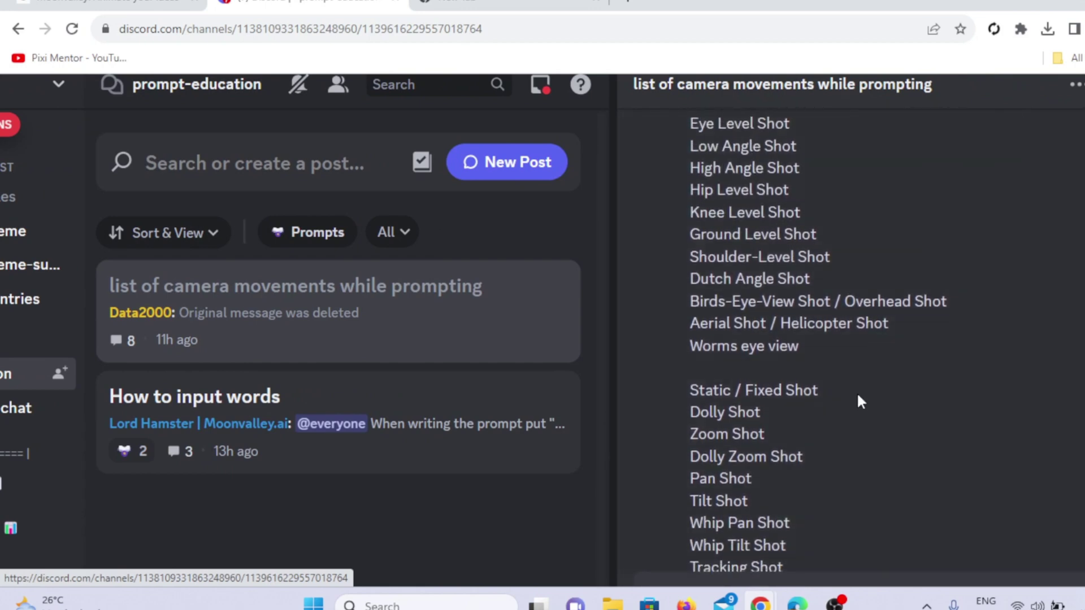
drag(692, 329, 947, 325)
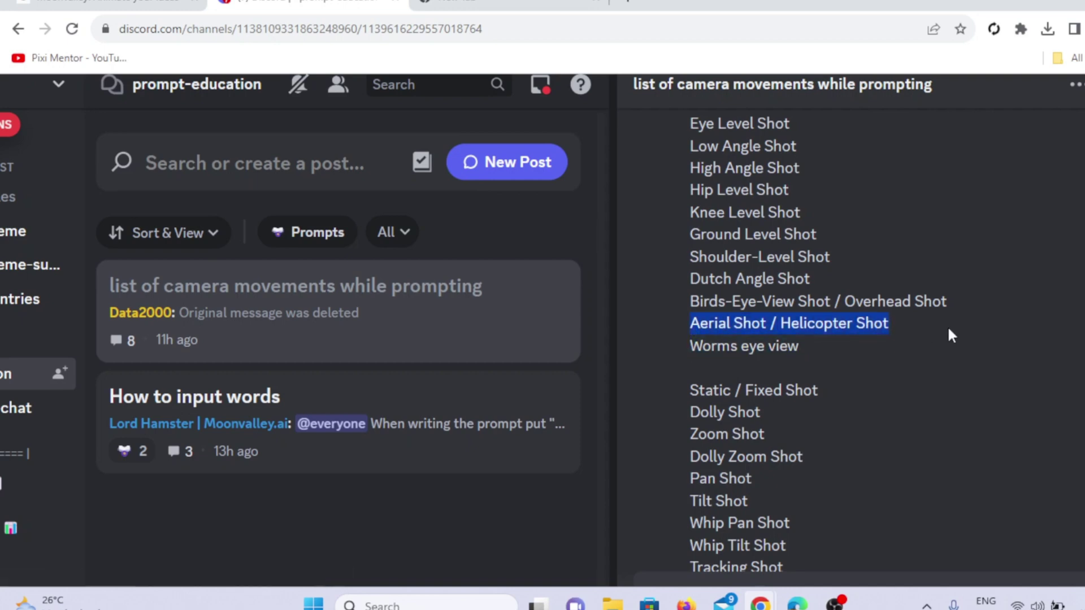
click(137, 419)
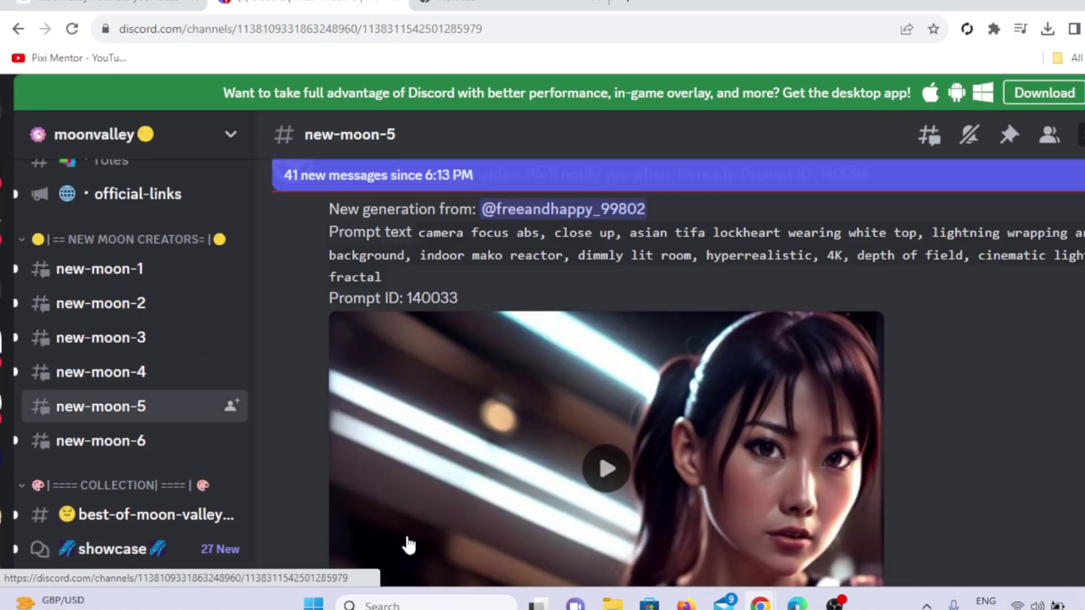
text(/)
Send a /create of snow capped mountains at sunrise with Aerial Shot, Realism, Long.
click(251, 173)
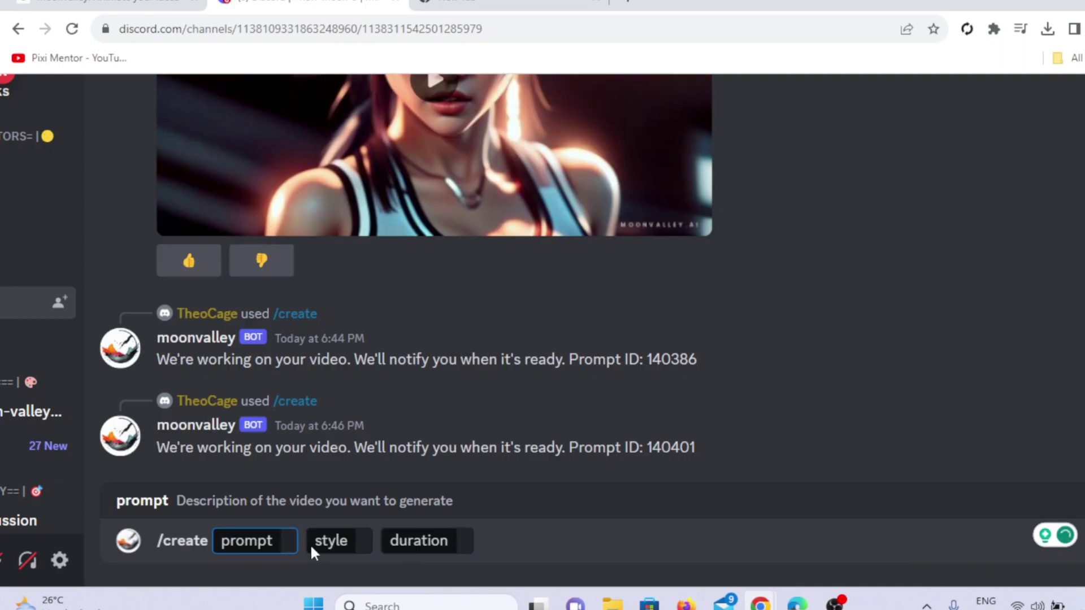
text(snow capped mountains, sunrise)
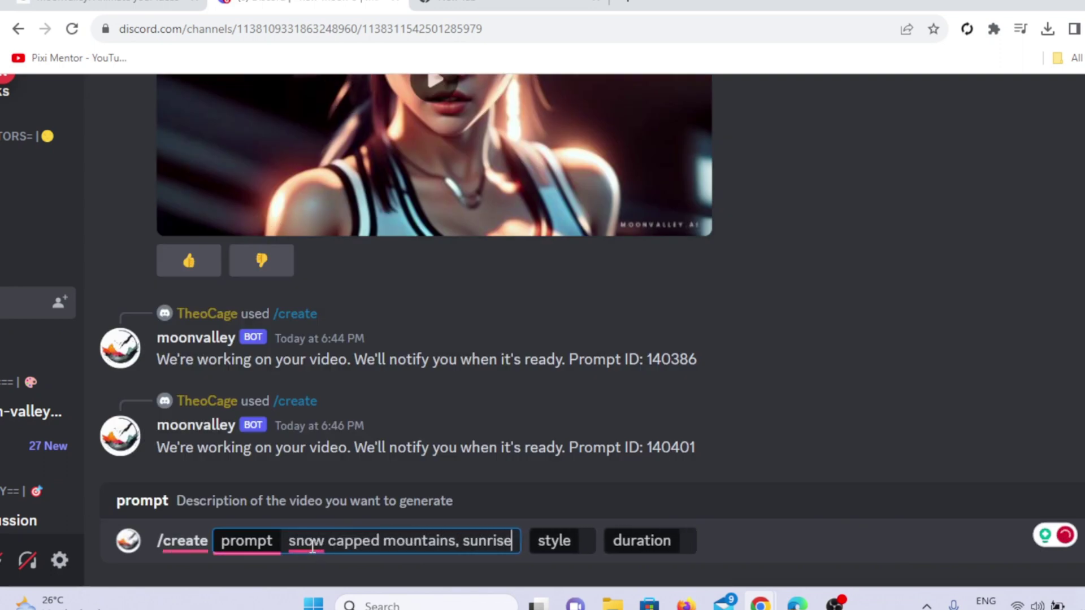
text(, Aerial Shot / Helicopter Shot)
key(Tab)
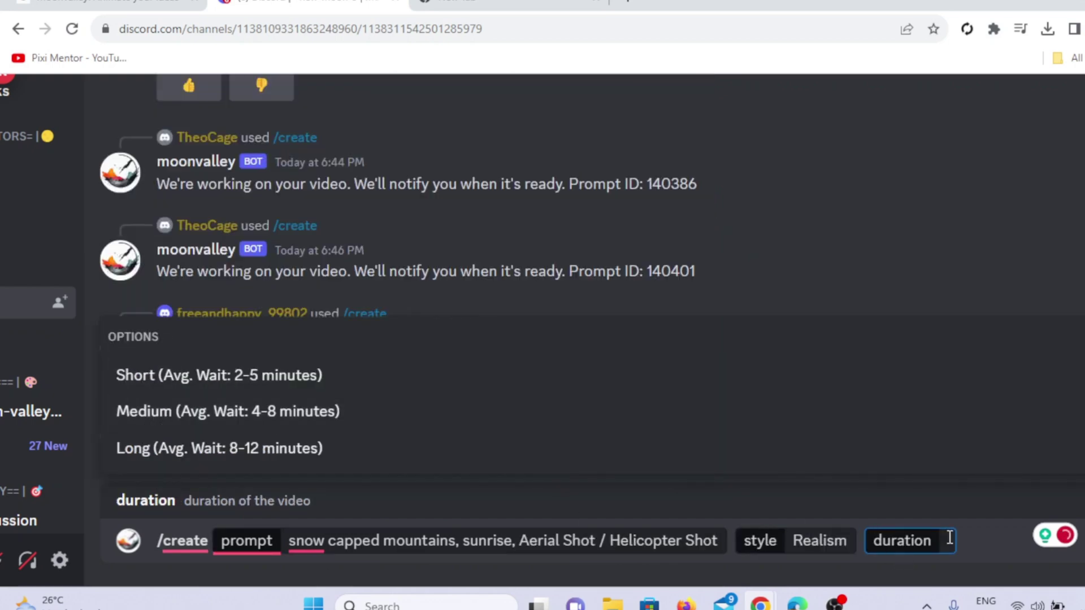
click(214, 450)
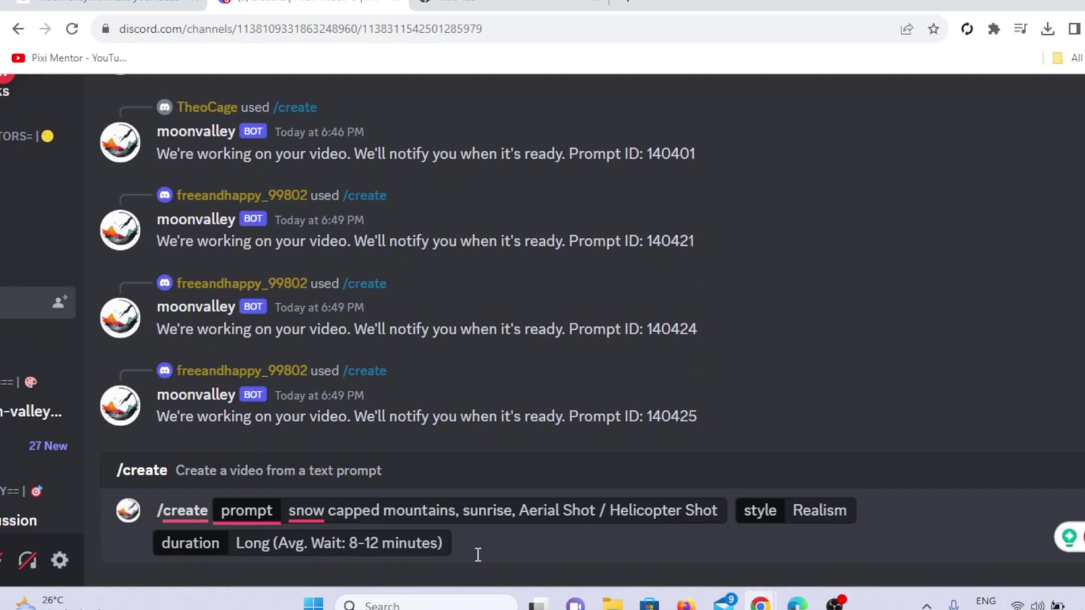
key(Return)
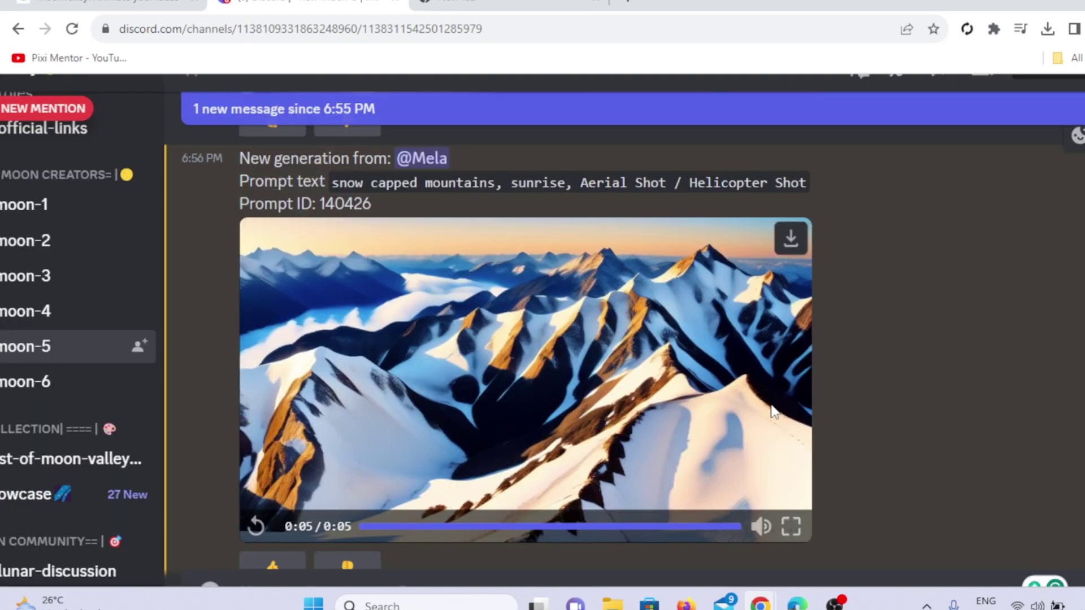
scroll(771, 412, up, 2)
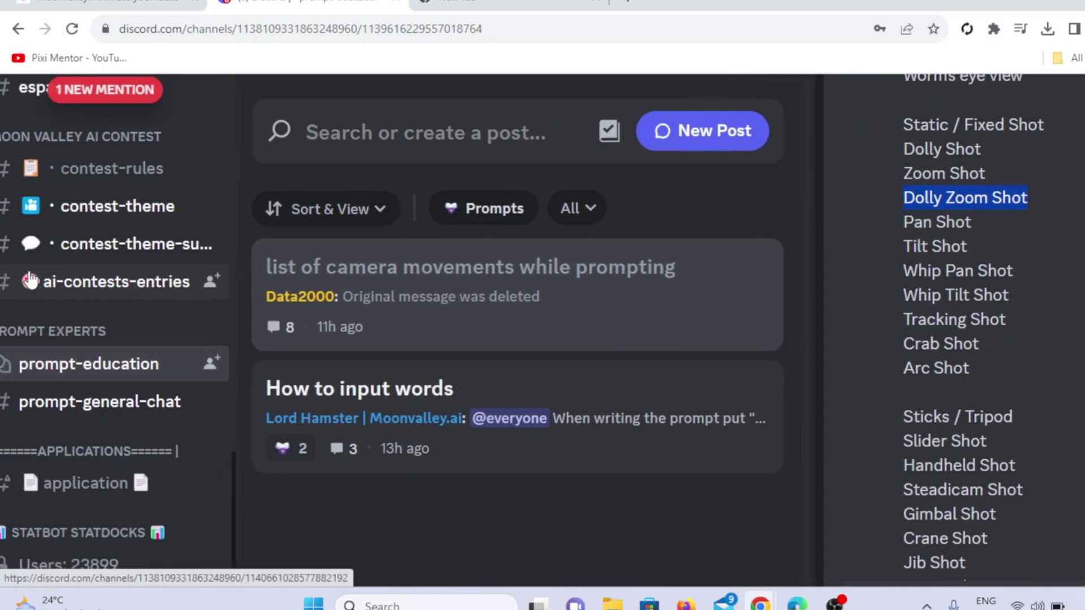
scroll(30, 280, up, 3)
scroll(30, 280, up, 5)
scroll(30, 280, up, 1)
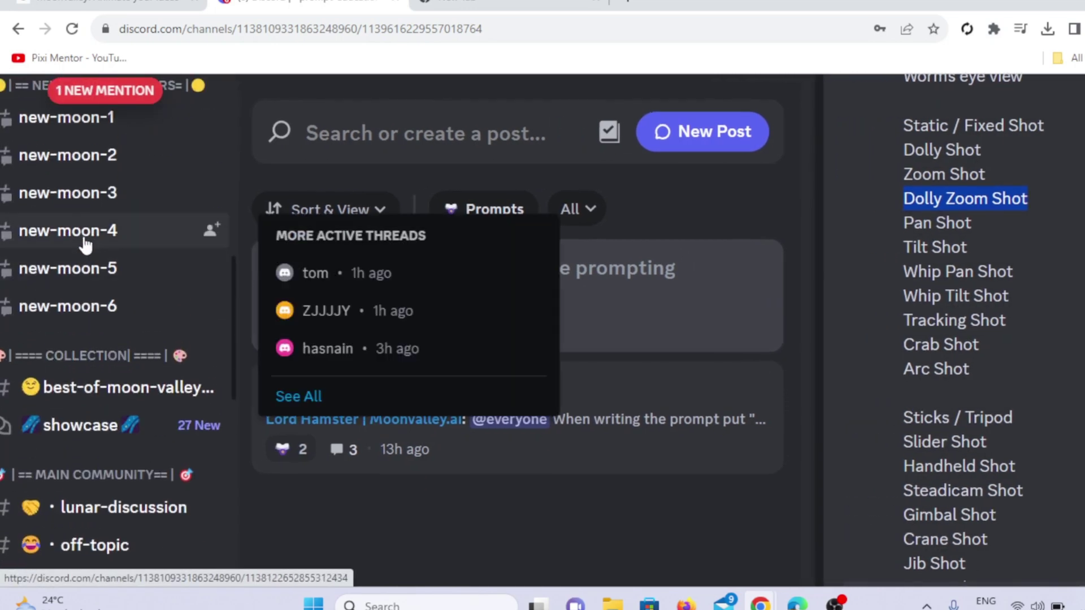
In new-moon-4, draft a /create of a girl in a coffee shop, Dolly Zoom Shot, Realism, Long.
click(84, 233)
text(/)
click(435, 124)
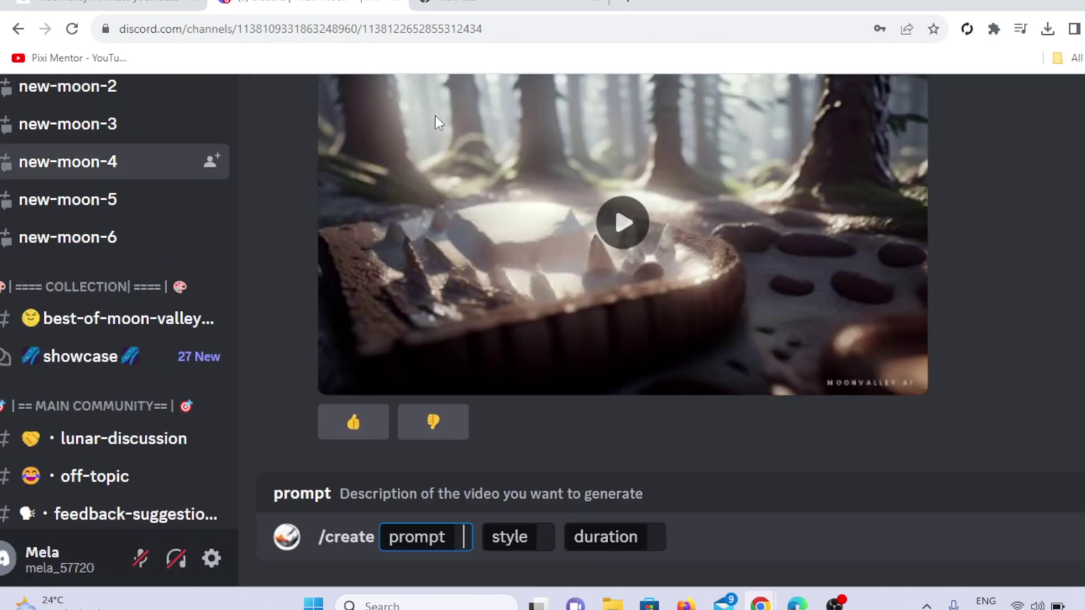
text(a girl sitt)
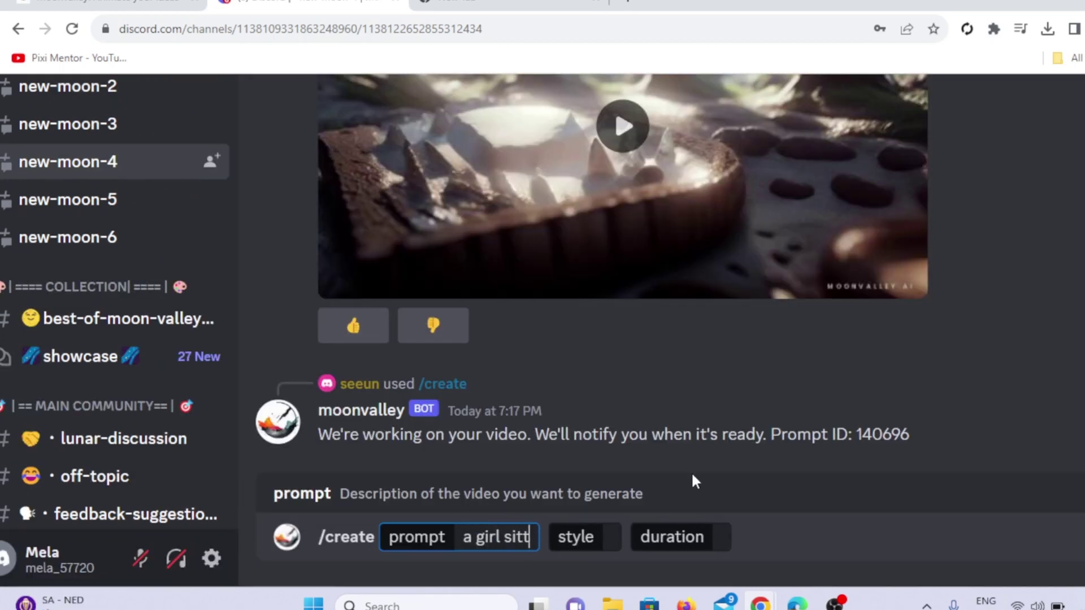
text(ing in a coffee shop)
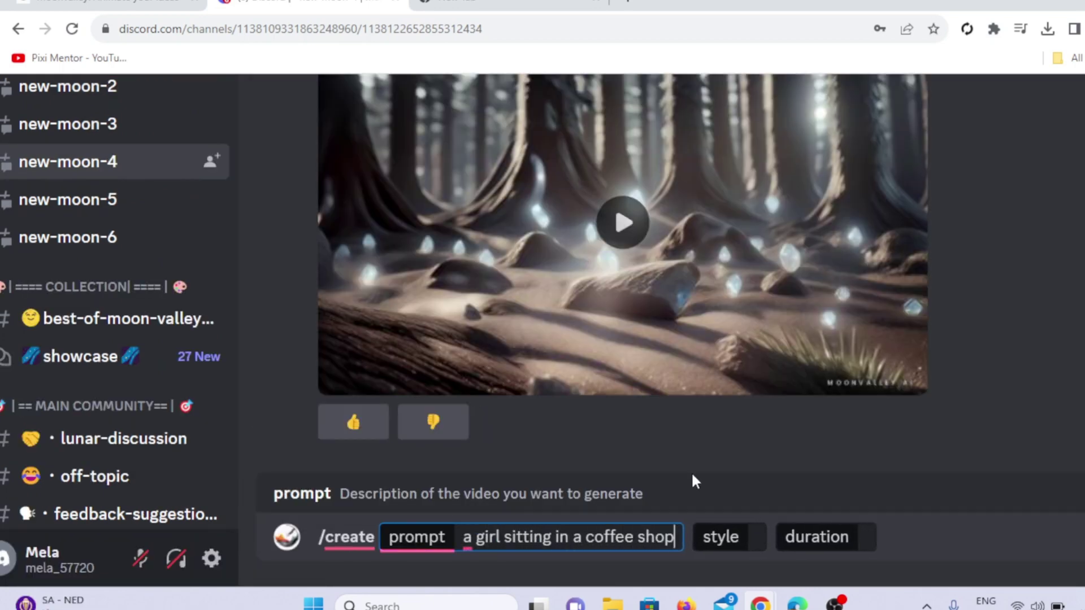
text(, Dolly Zoom Shot)
click(860, 535)
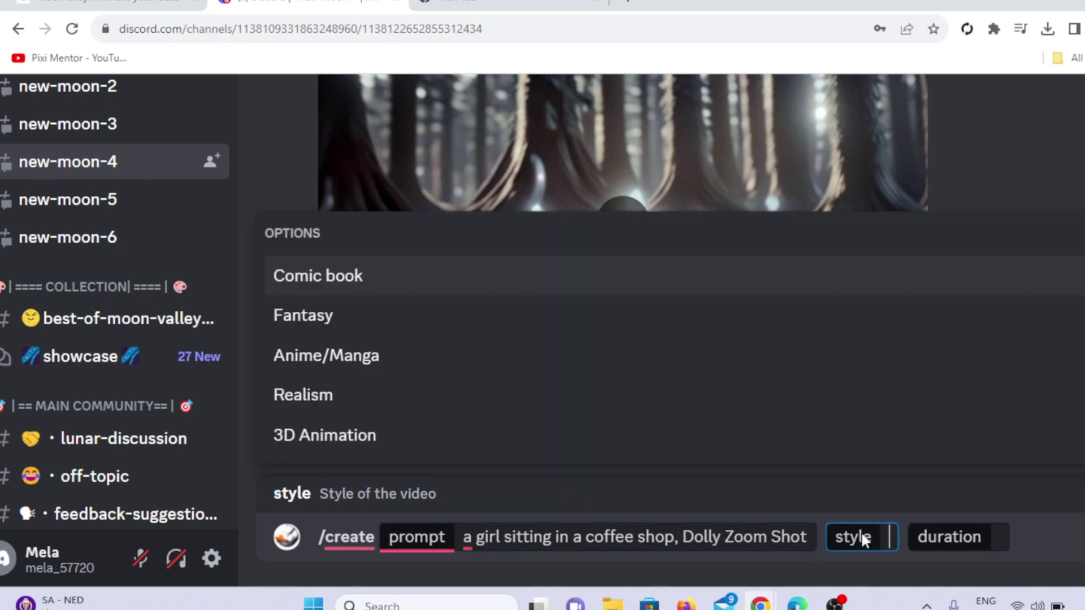
click(327, 395)
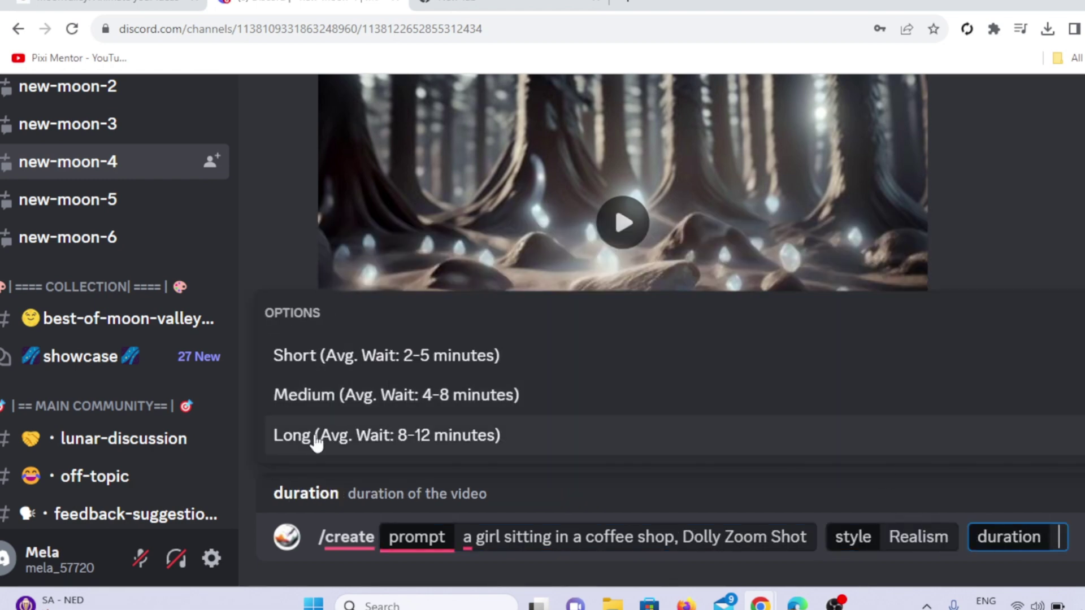